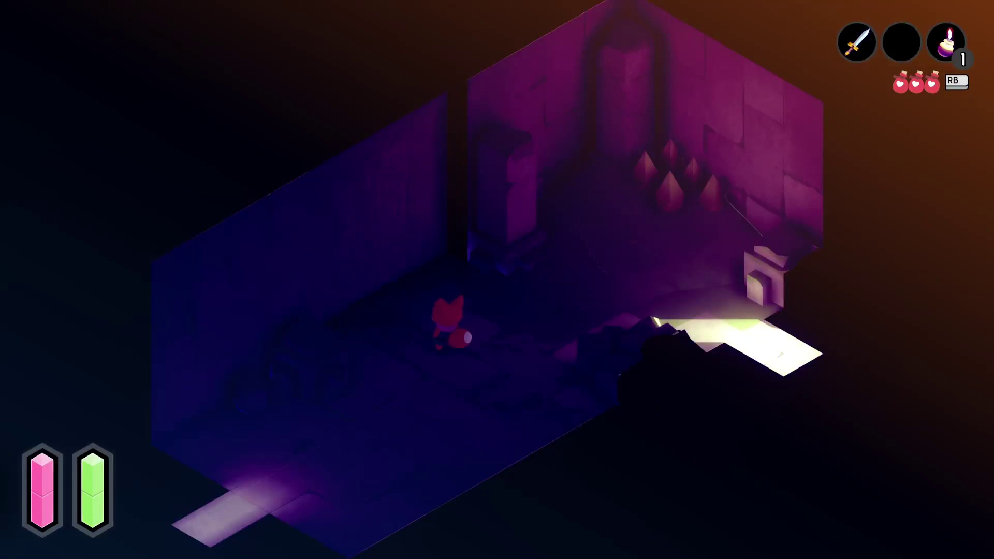
{"action": "key", "text": "w"}
{"action": "key", "text": "a"}
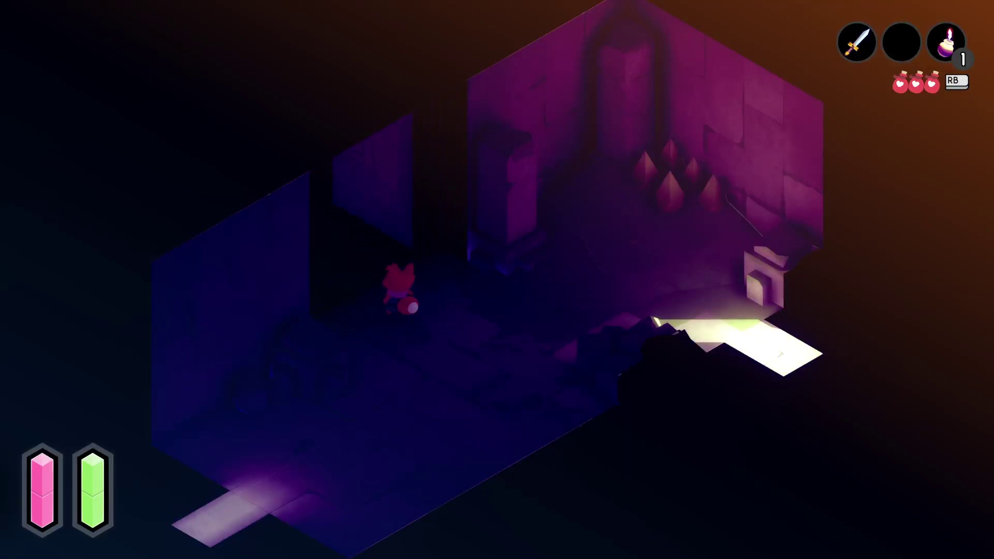
{"action": "key", "text": "w"}
{"action": "key", "text": "a"}
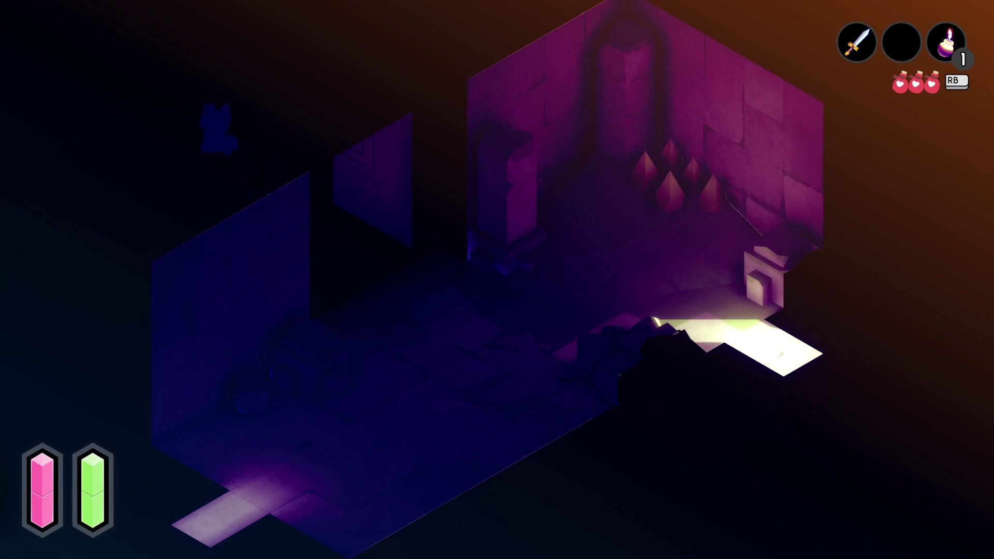
{"action": "key", "text": "w"}
{"action": "key", "text": "a"}
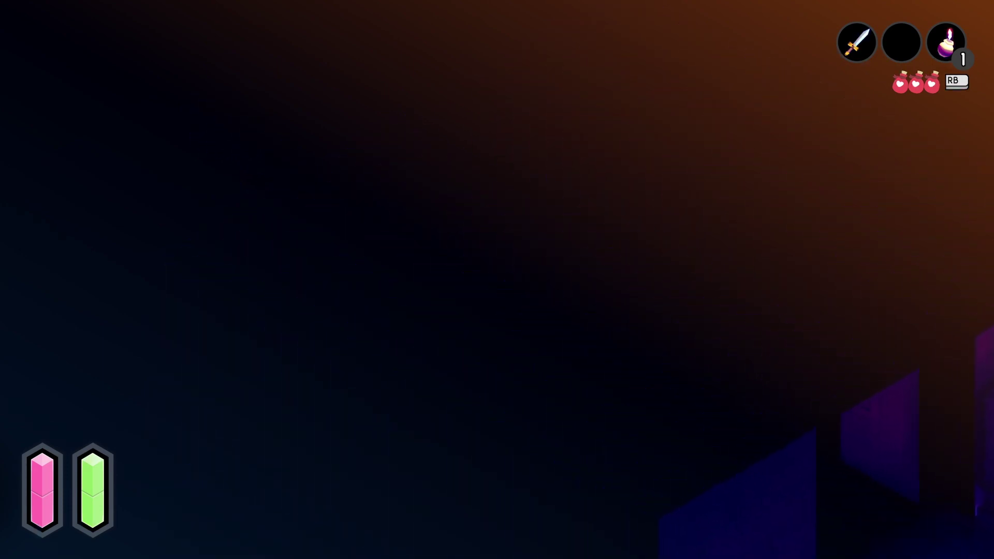
{"action": "key", "text": "shift"}
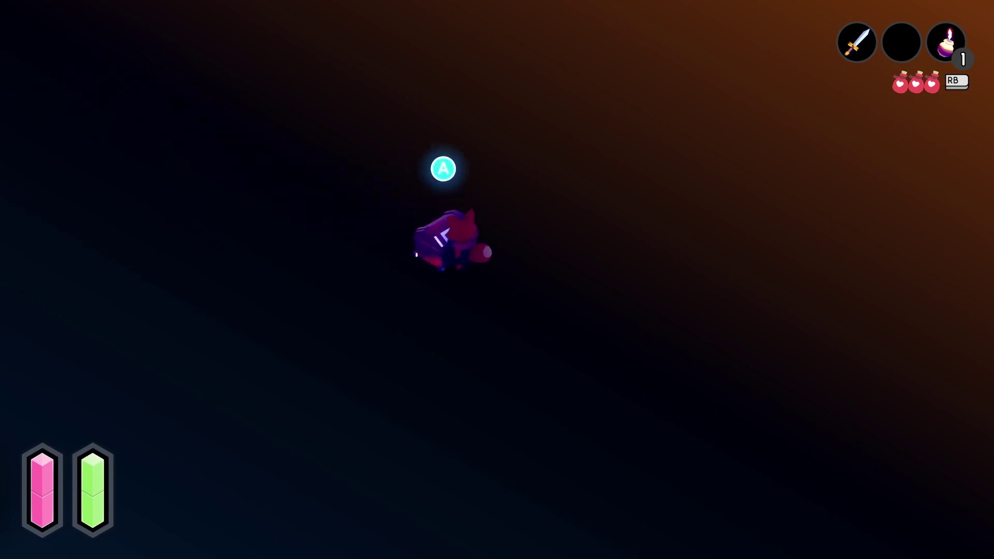
{"action": "key", "text": "e"}
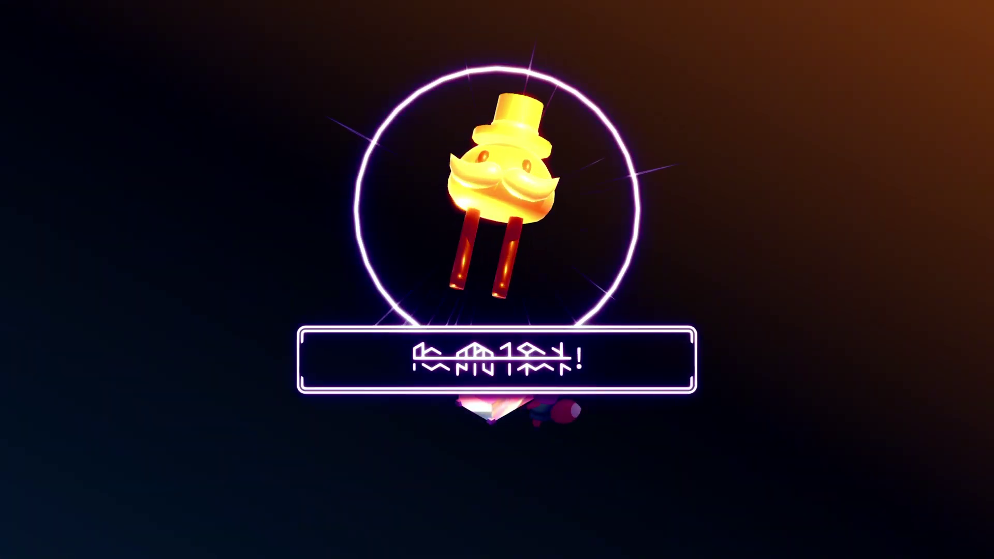
{"action": "key", "text": "e"}
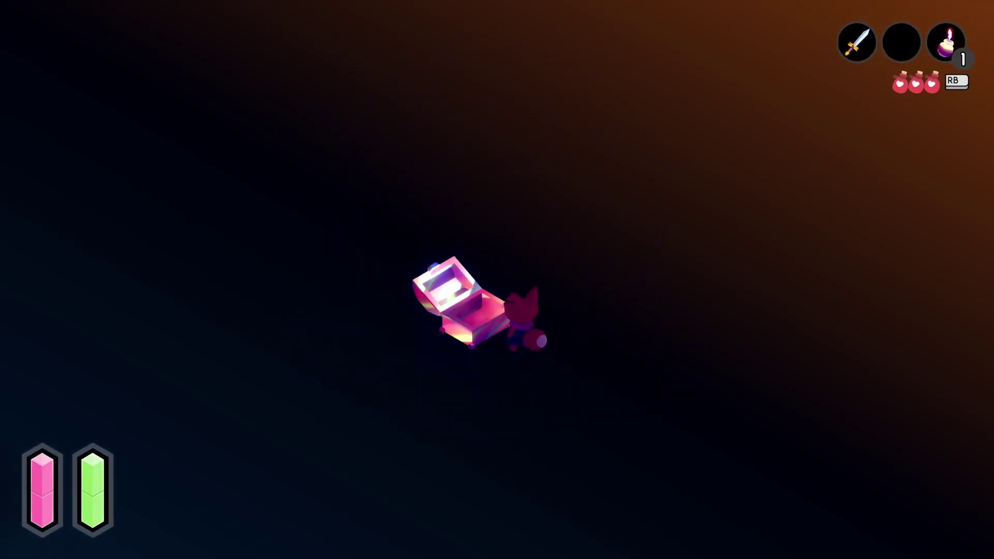